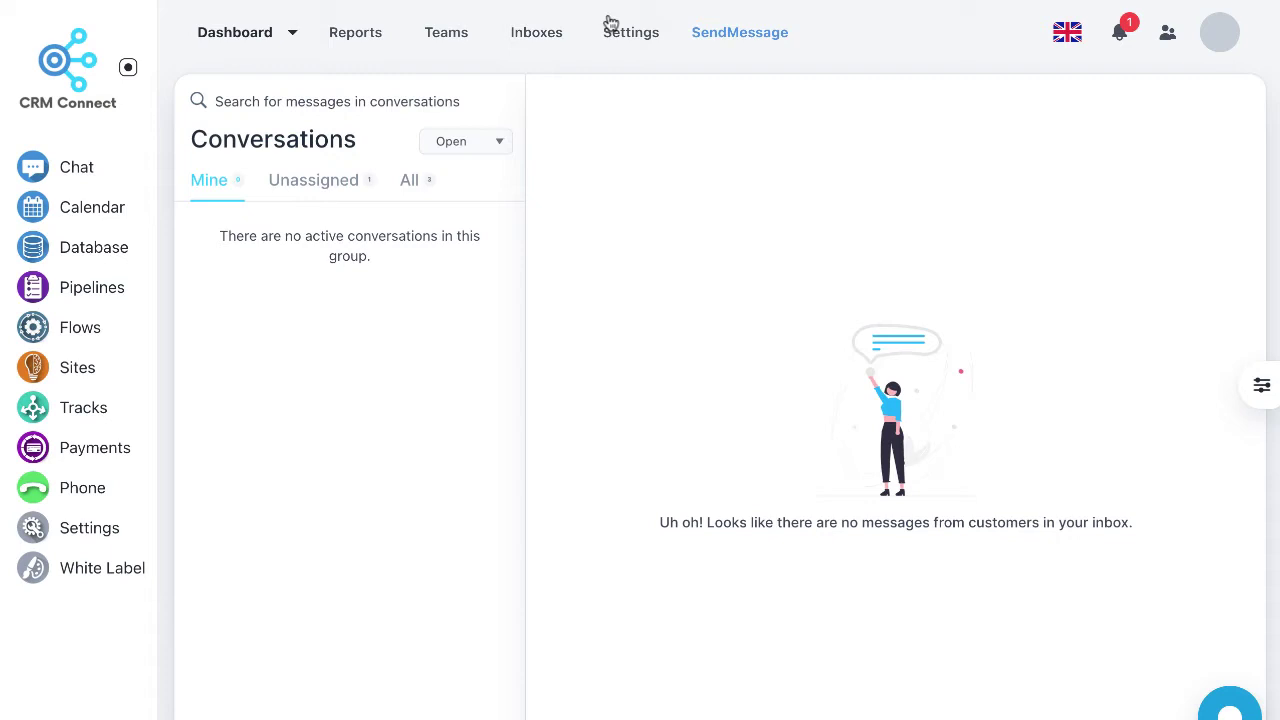
# - Glance at the inbox list, then open Joe's conversation from the Unassigned tab
pyautogui.click(294, 38)
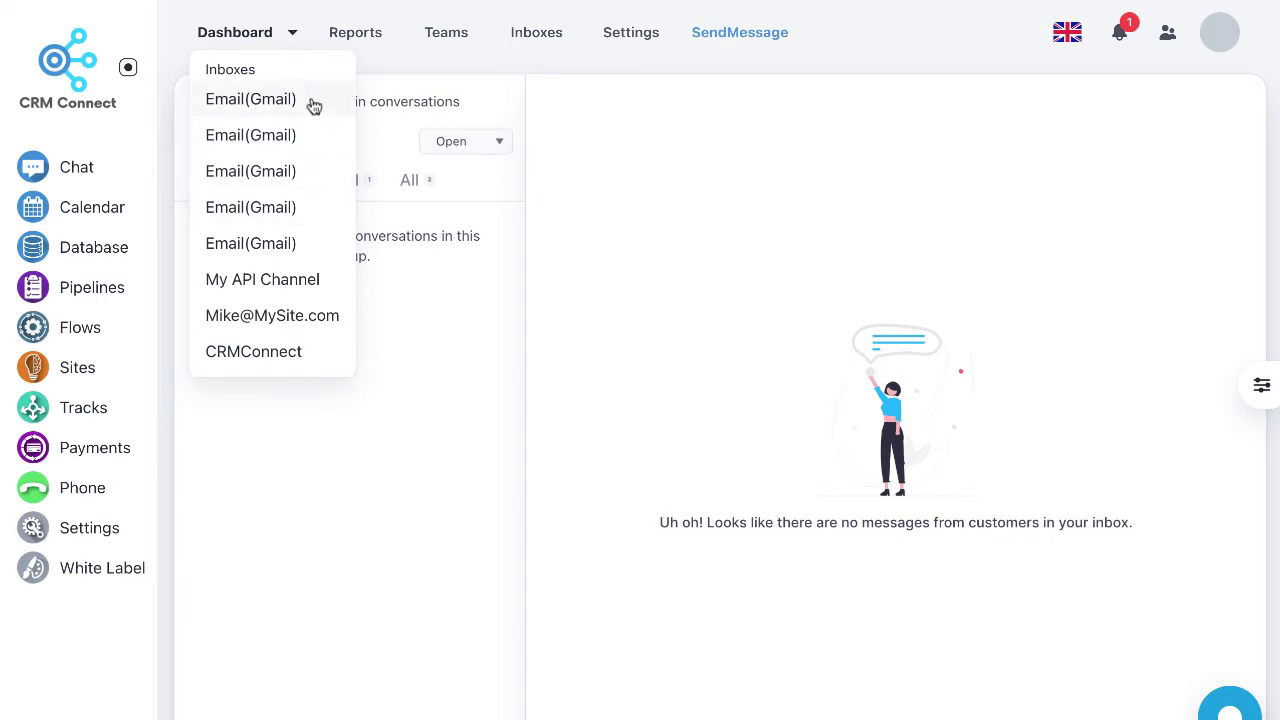
pyautogui.click(403, 311)
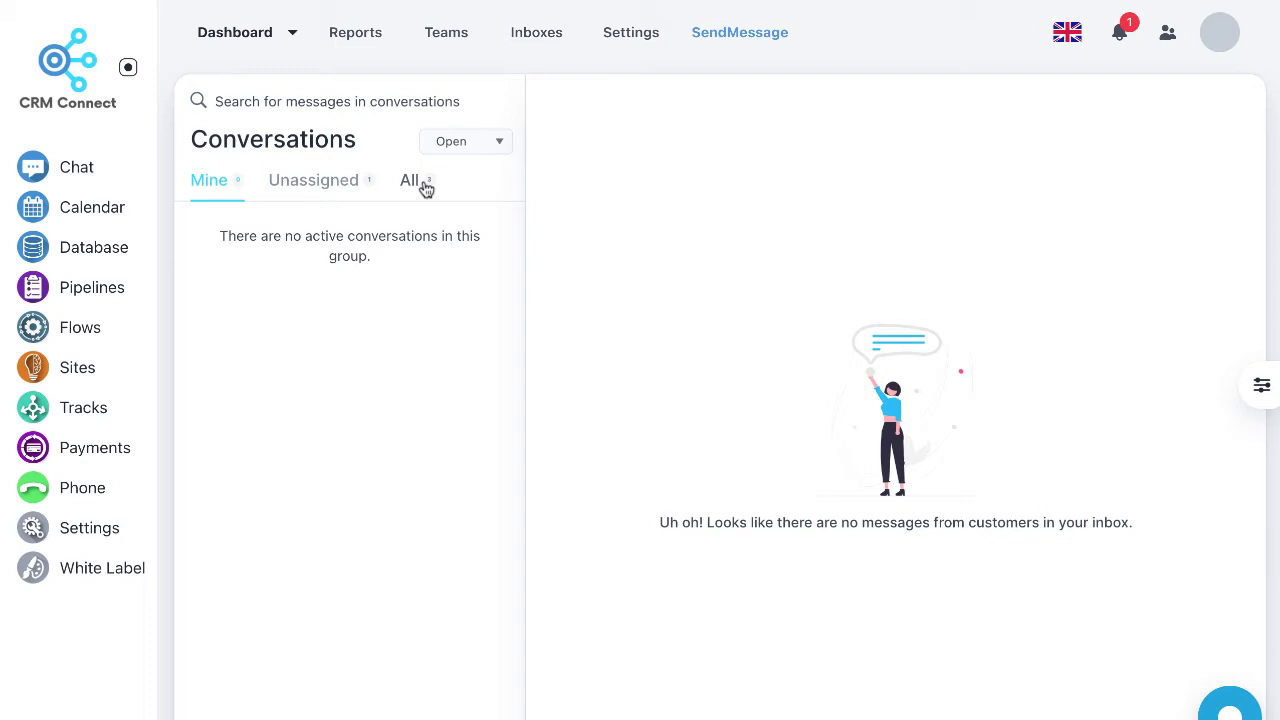
pyautogui.click(307, 190)
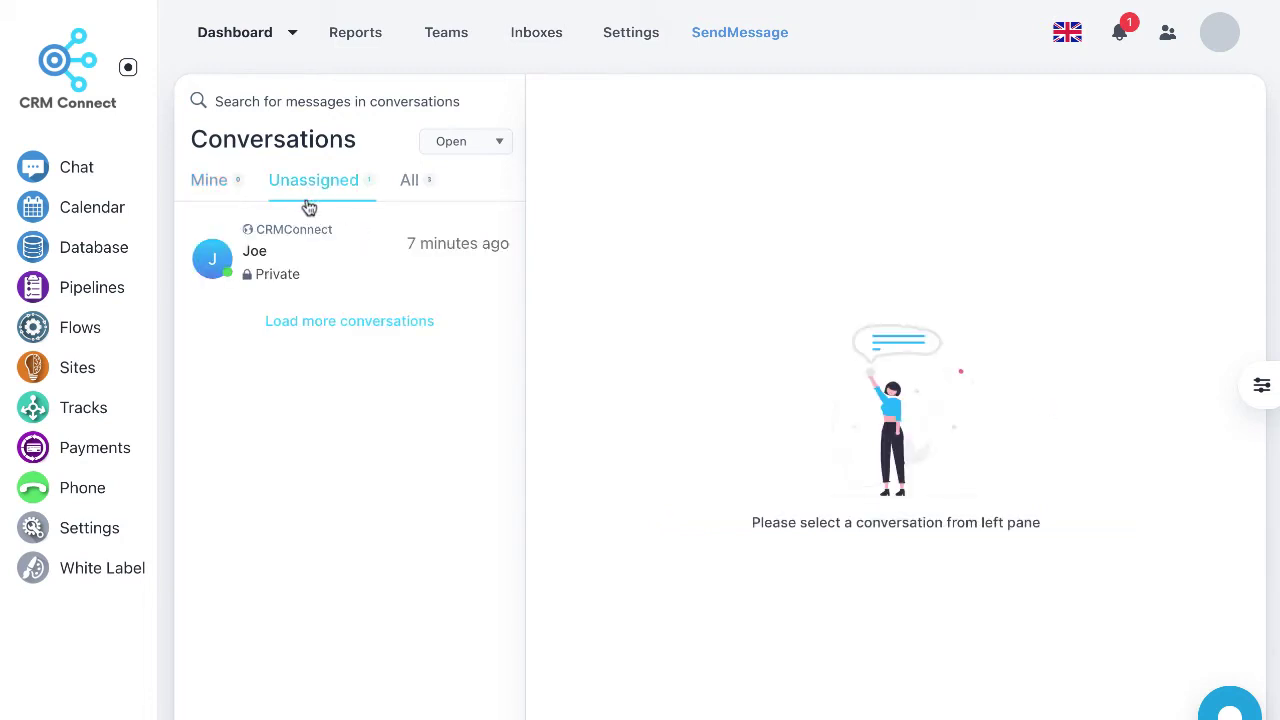
pyautogui.click(338, 259)
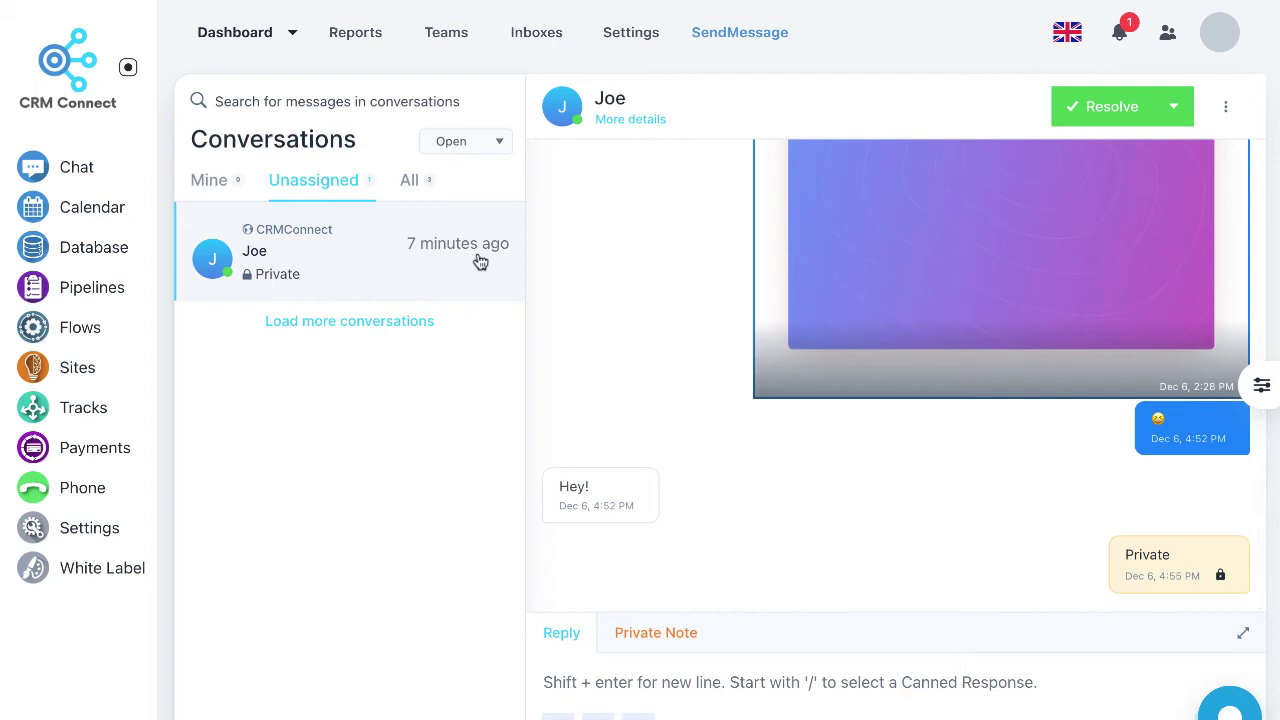
# - Send 'Hello!' into Joe's conversation through the website chat widget
pyautogui.moveTo(1043, 509)
pyautogui.click(1231, 710)
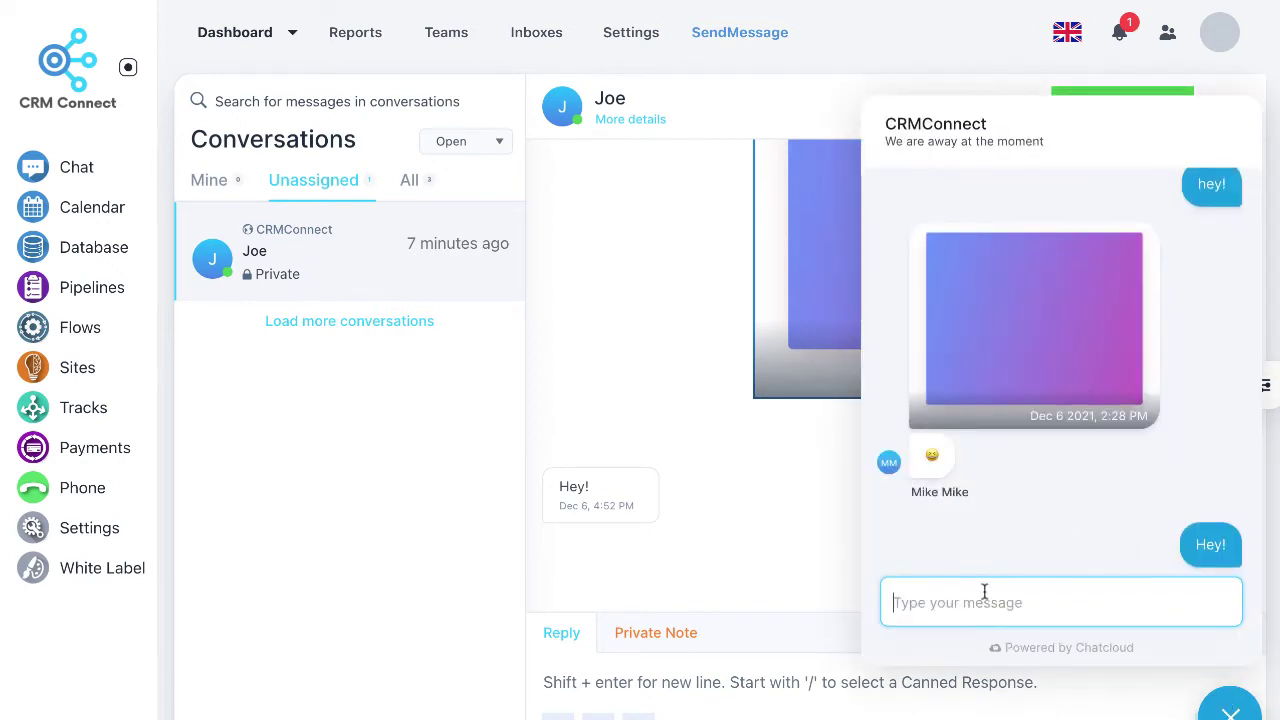
pyautogui.write('Hello!')
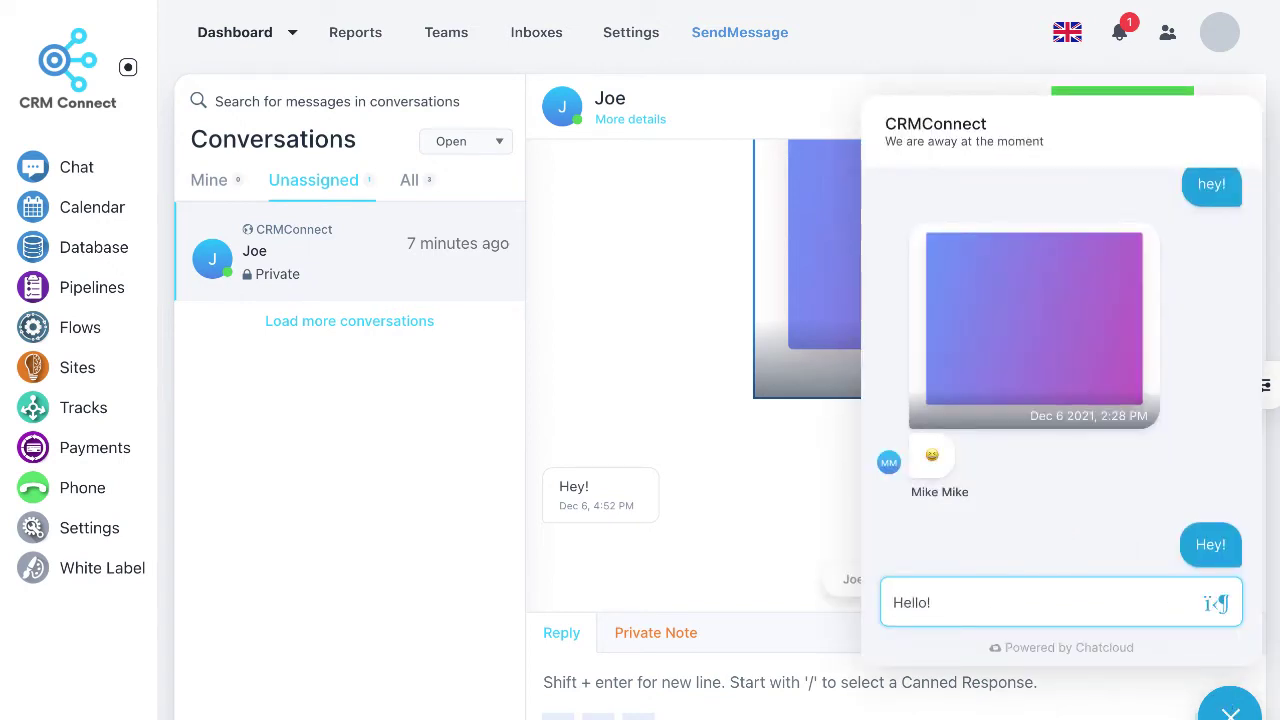
pyautogui.press('Return')
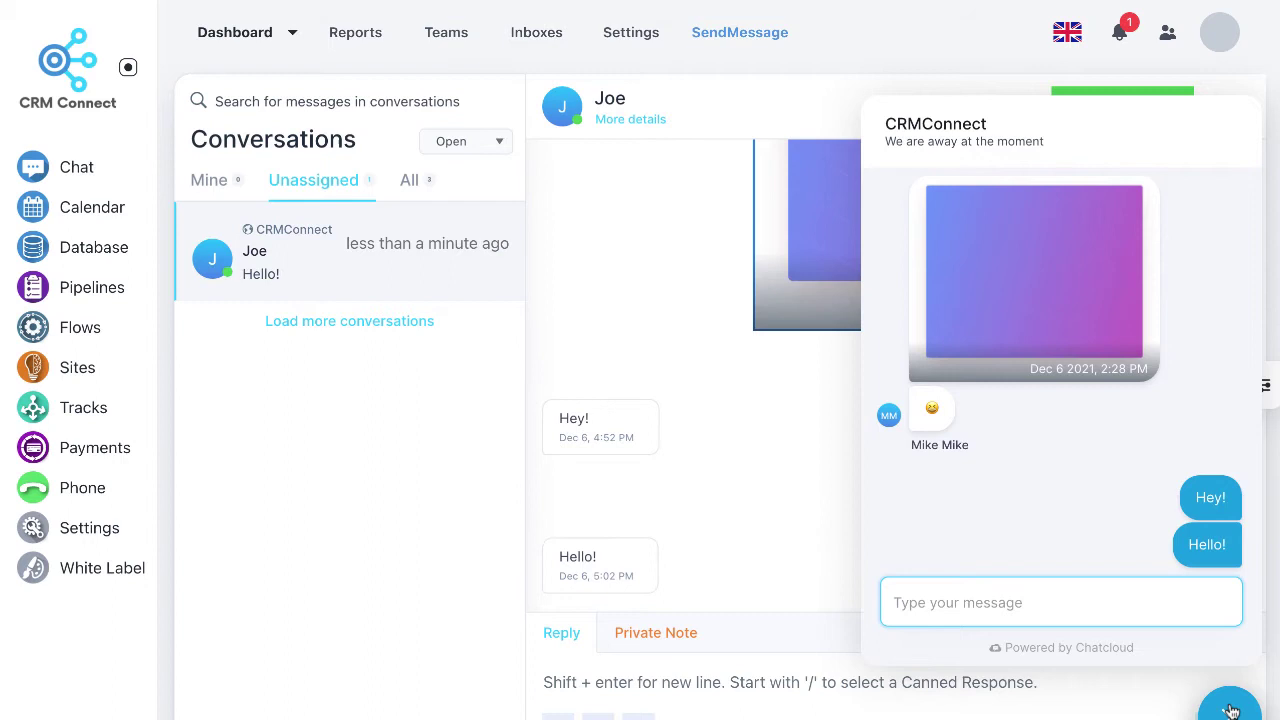
# - Close the customer chat widget and add an upside-down face emoji to Joe's reply draft
pyautogui.click(1232, 710)
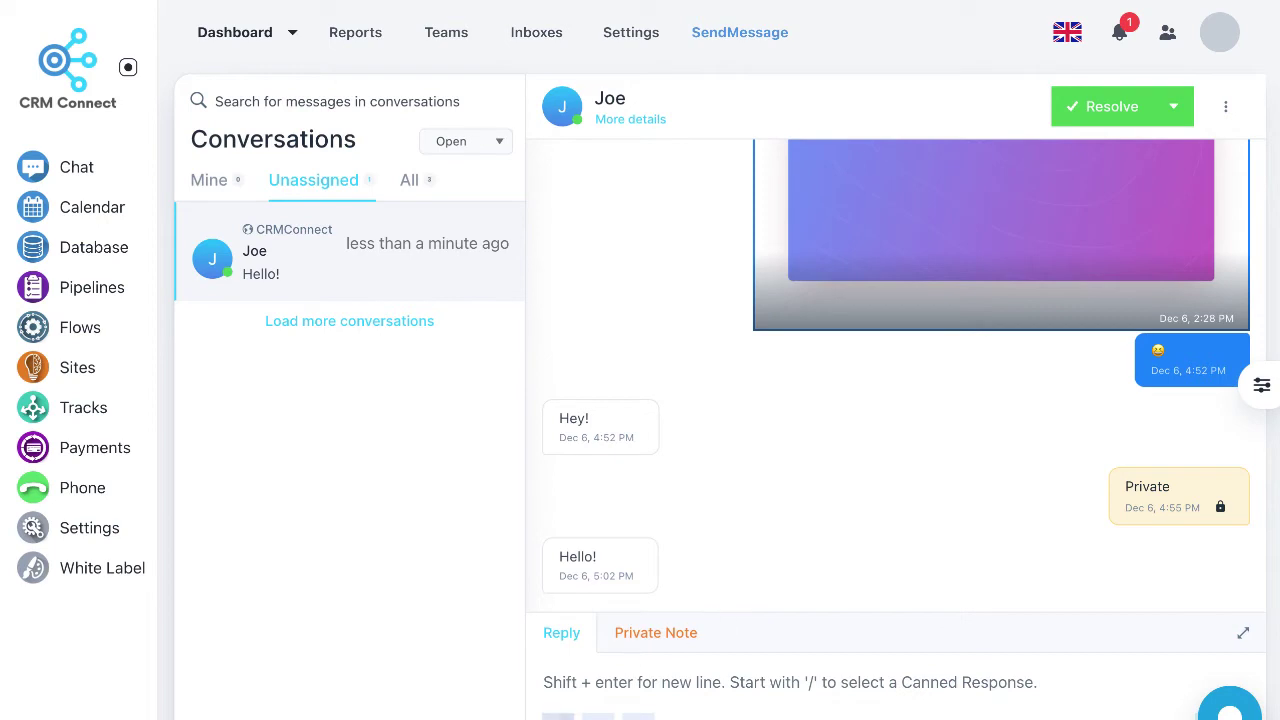
pyautogui.click(558, 716)
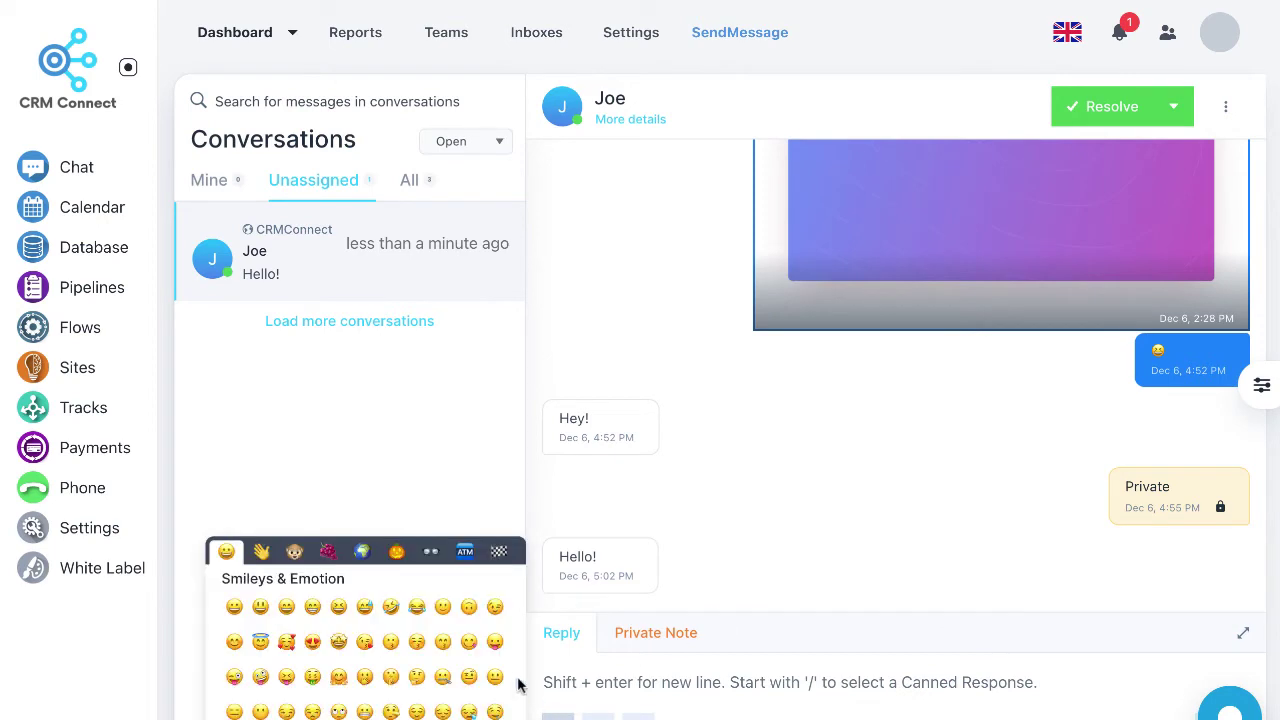
pyautogui.click(470, 607)
pyautogui.click(585, 688)
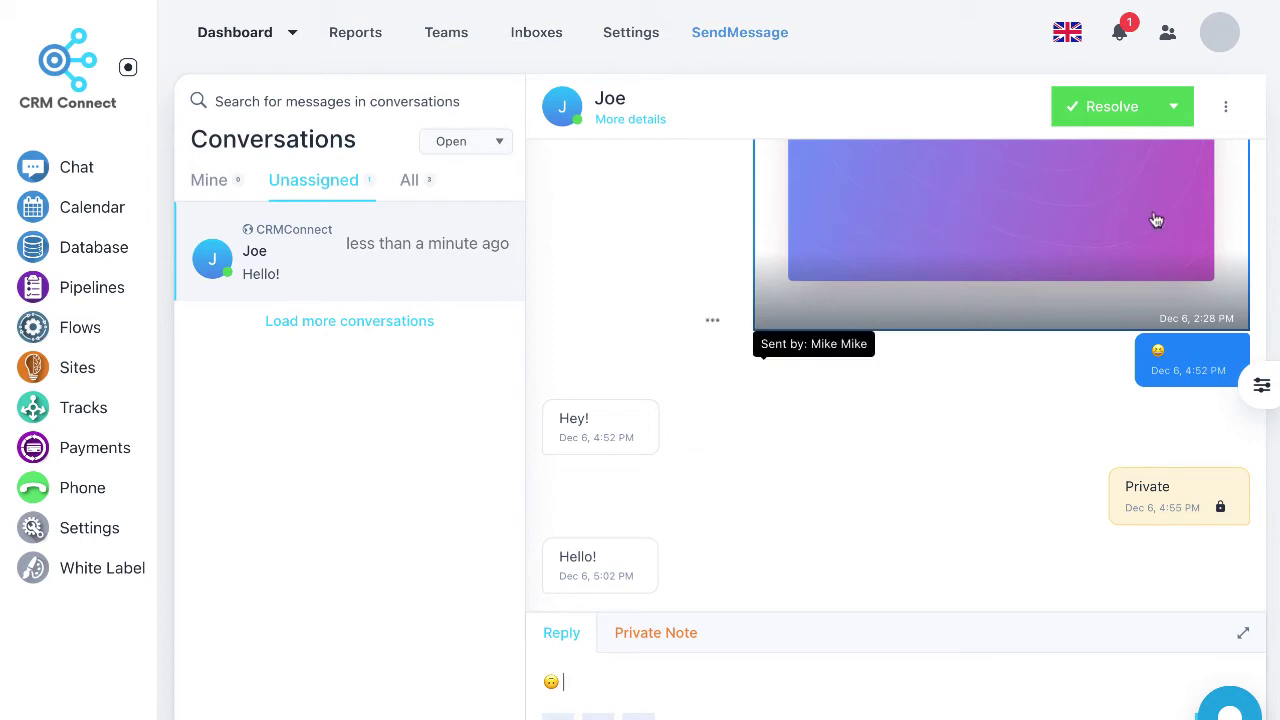
# - Show the Mark as pending and Snooze until options beside the Resolve button
pyautogui.moveTo(1000, 230)
pyautogui.click(1172, 108)
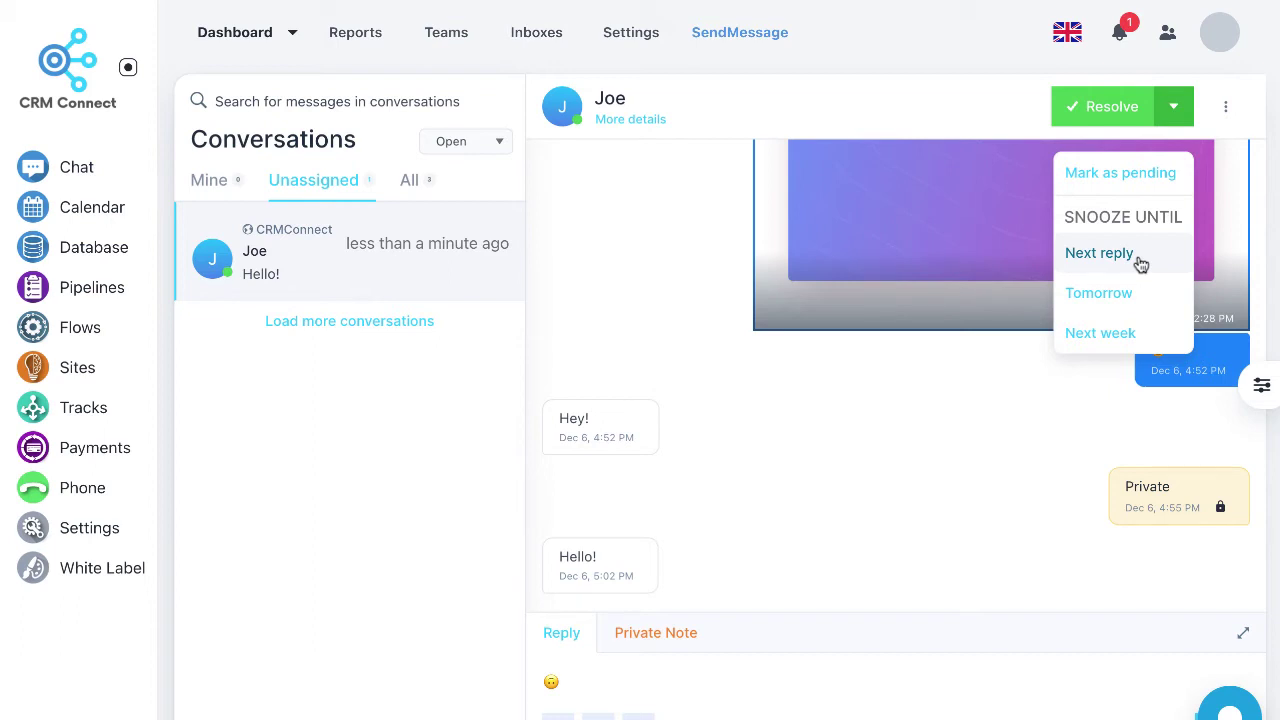
# - Open Joe's contact details, expand and collapse Previous Conversations, then close the details
pyautogui.click(990, 345)
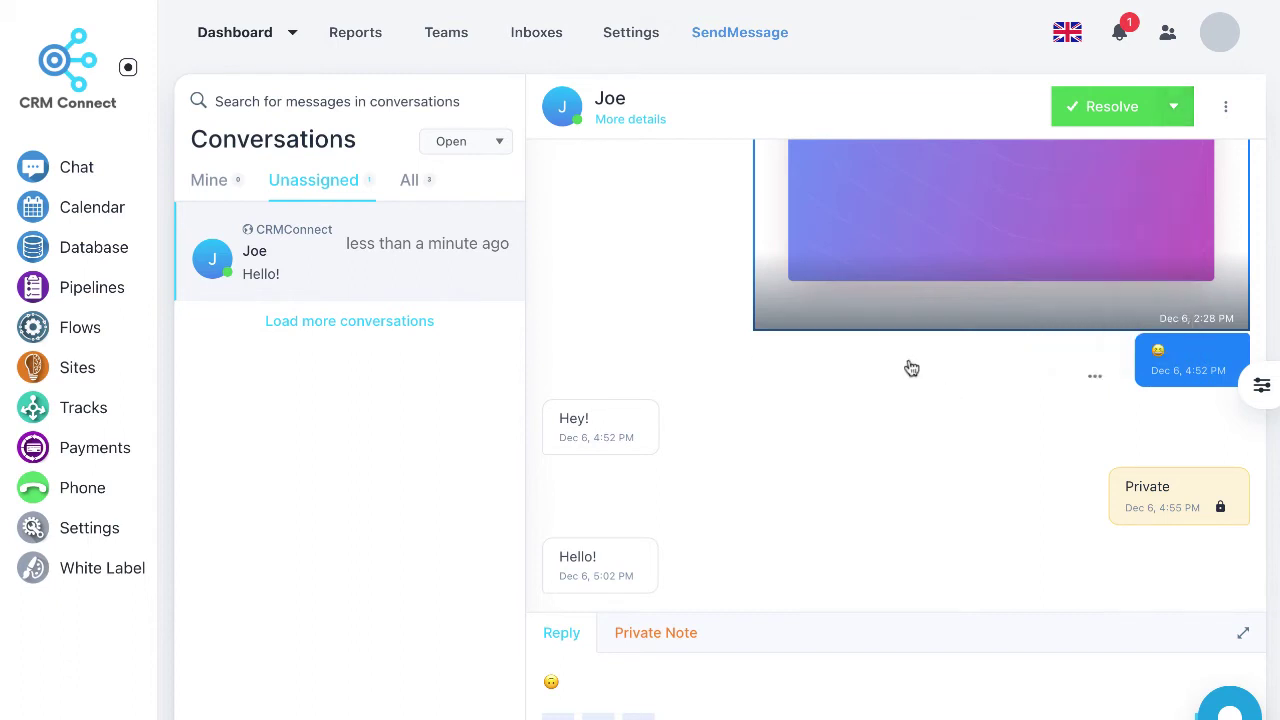
pyautogui.click(630, 119)
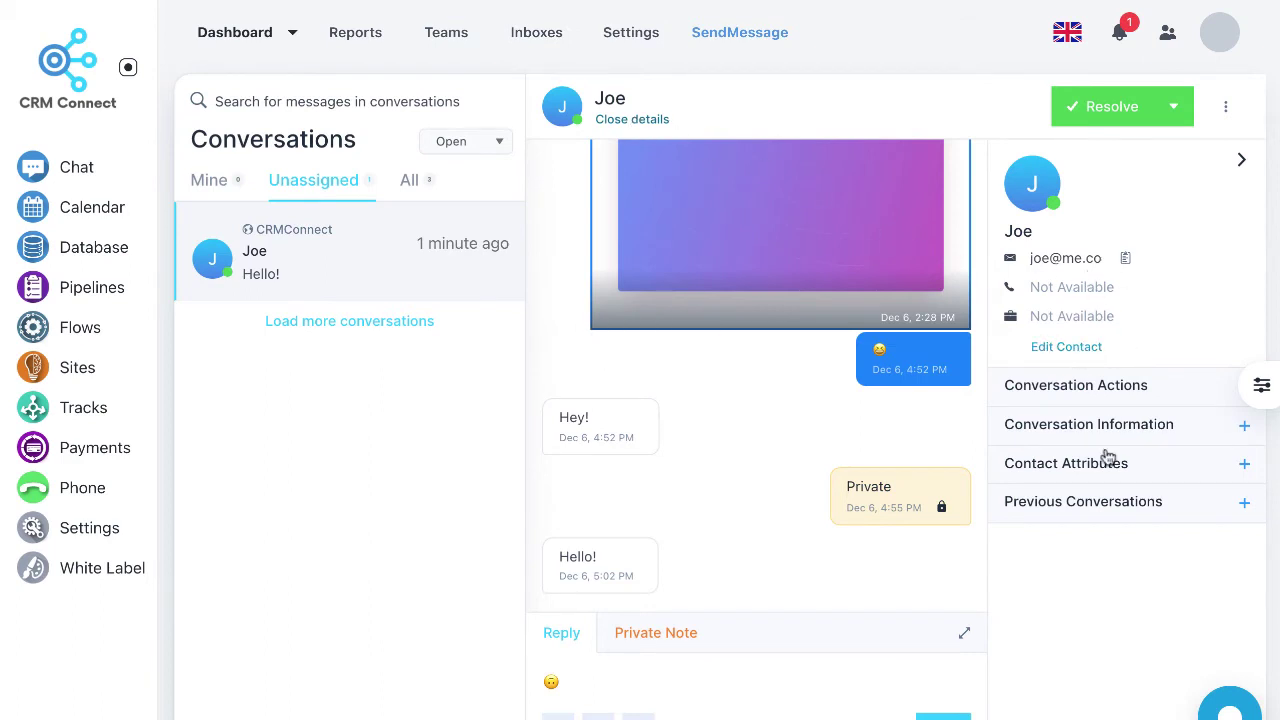
pyautogui.click(1106, 511)
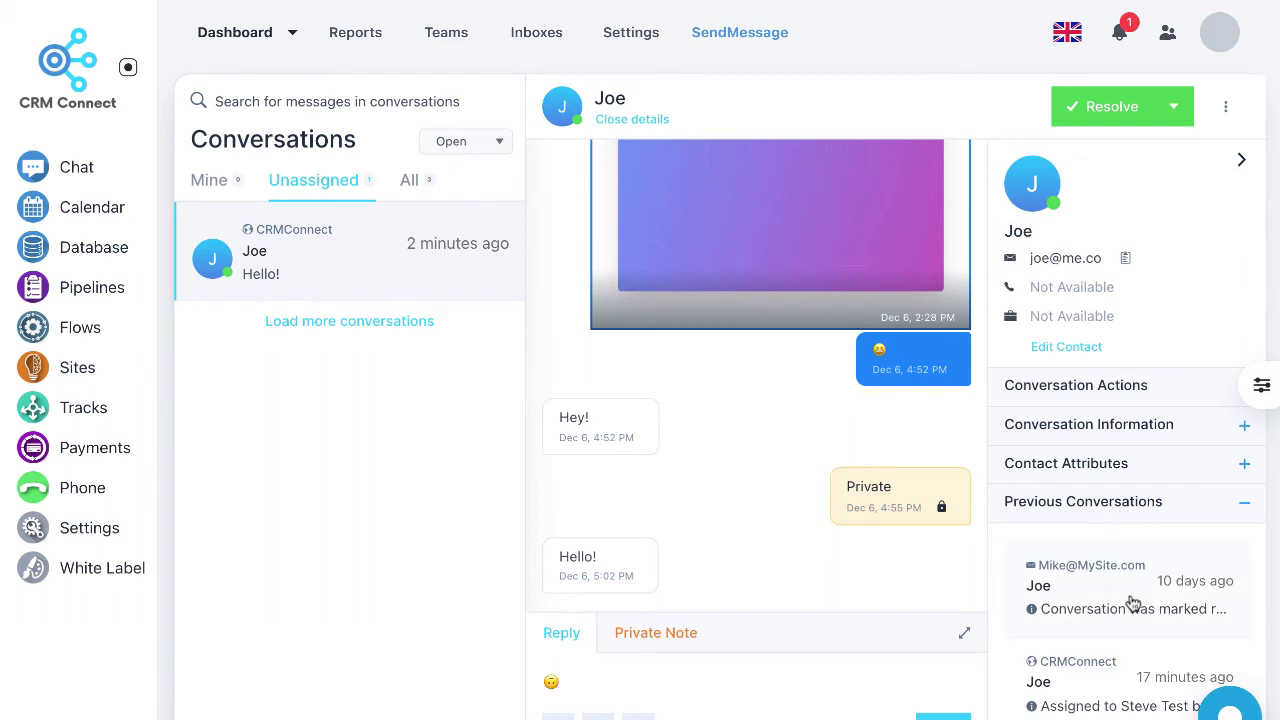
pyautogui.click(1141, 505)
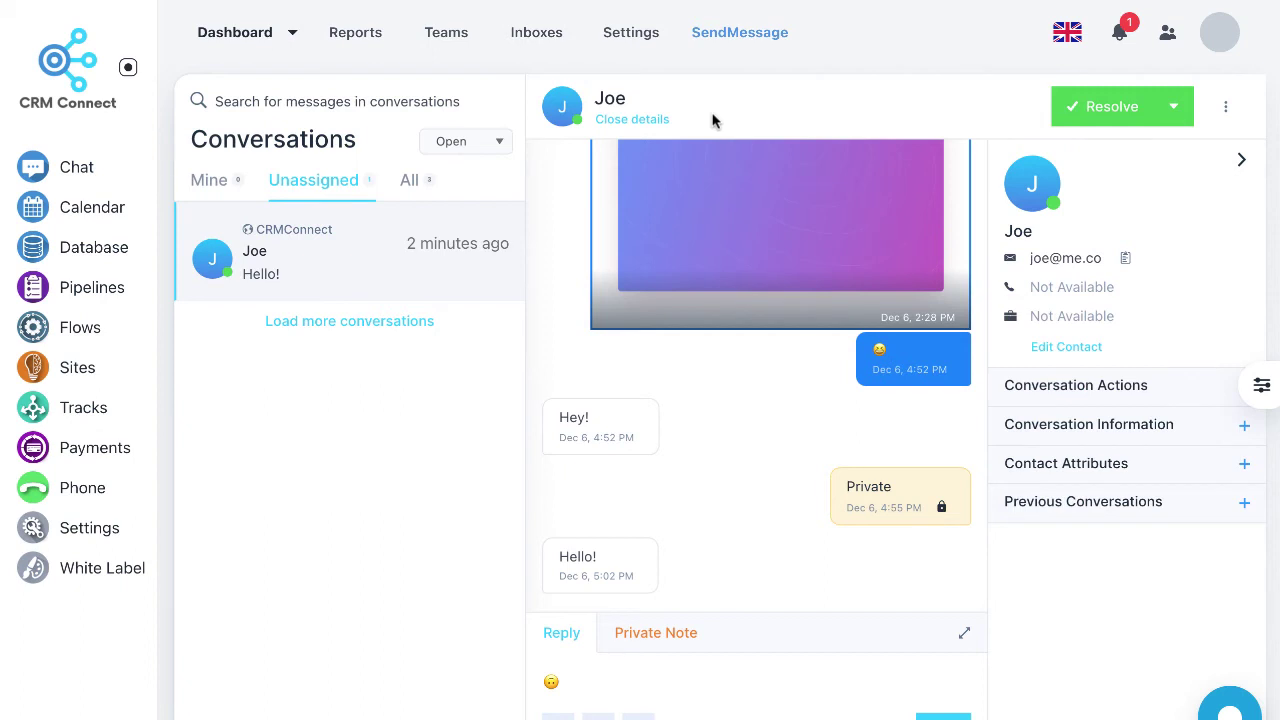
pyautogui.click(658, 120)
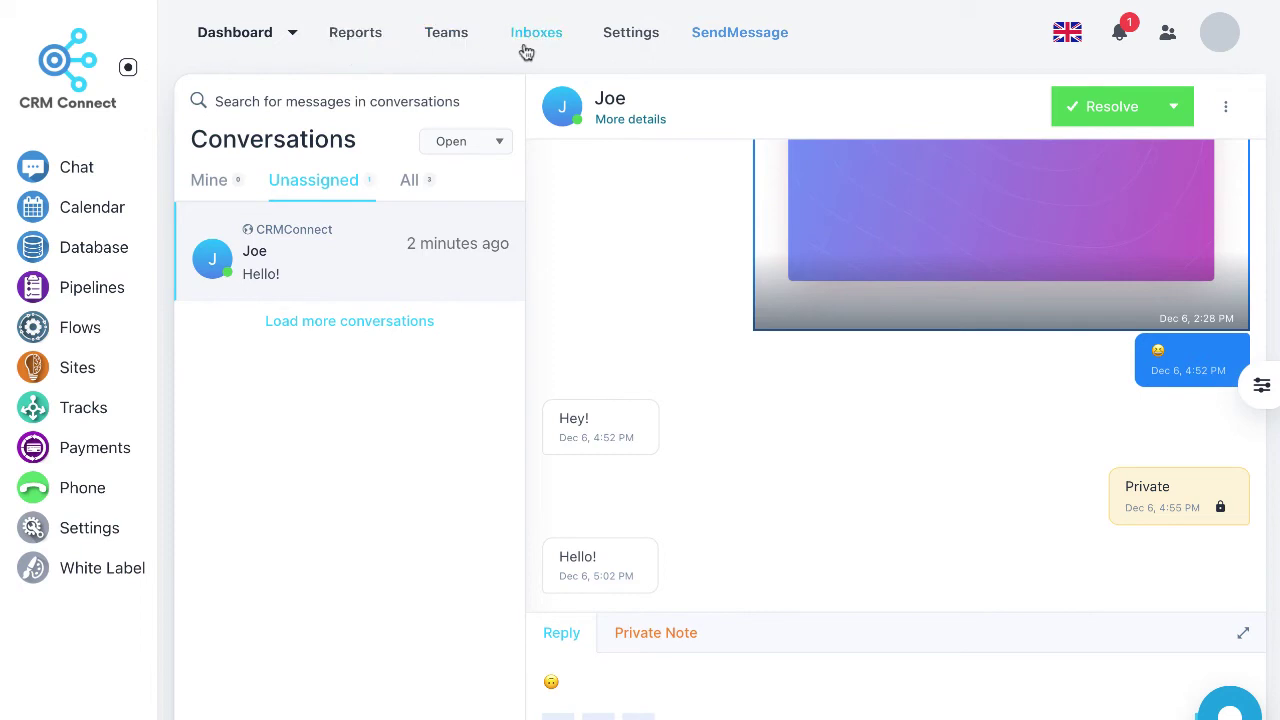
# - Open the Reports overview: 3 conversations, 4 incoming, 8 outgoing messages over 7 days
pyautogui.click(353, 36)
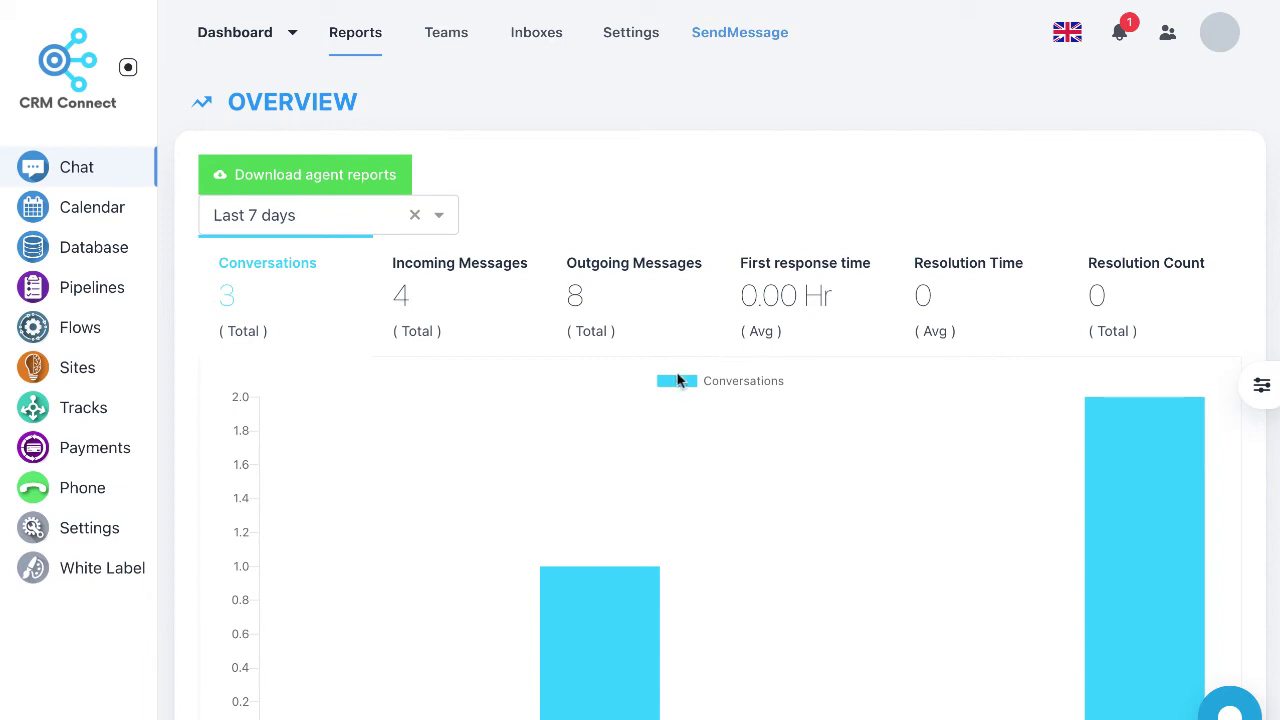
# - Visit Teams and start a new team, then leave it for the Inboxes list
pyautogui.click(453, 44)
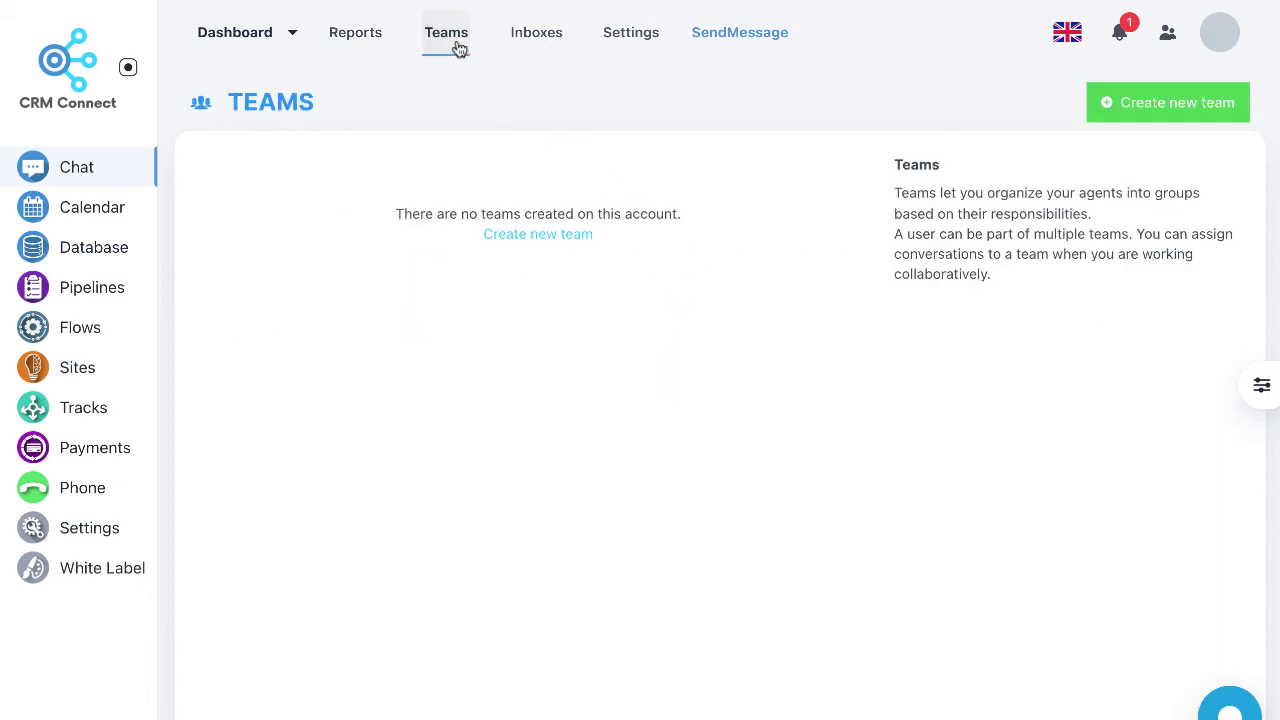
pyautogui.click(1148, 110)
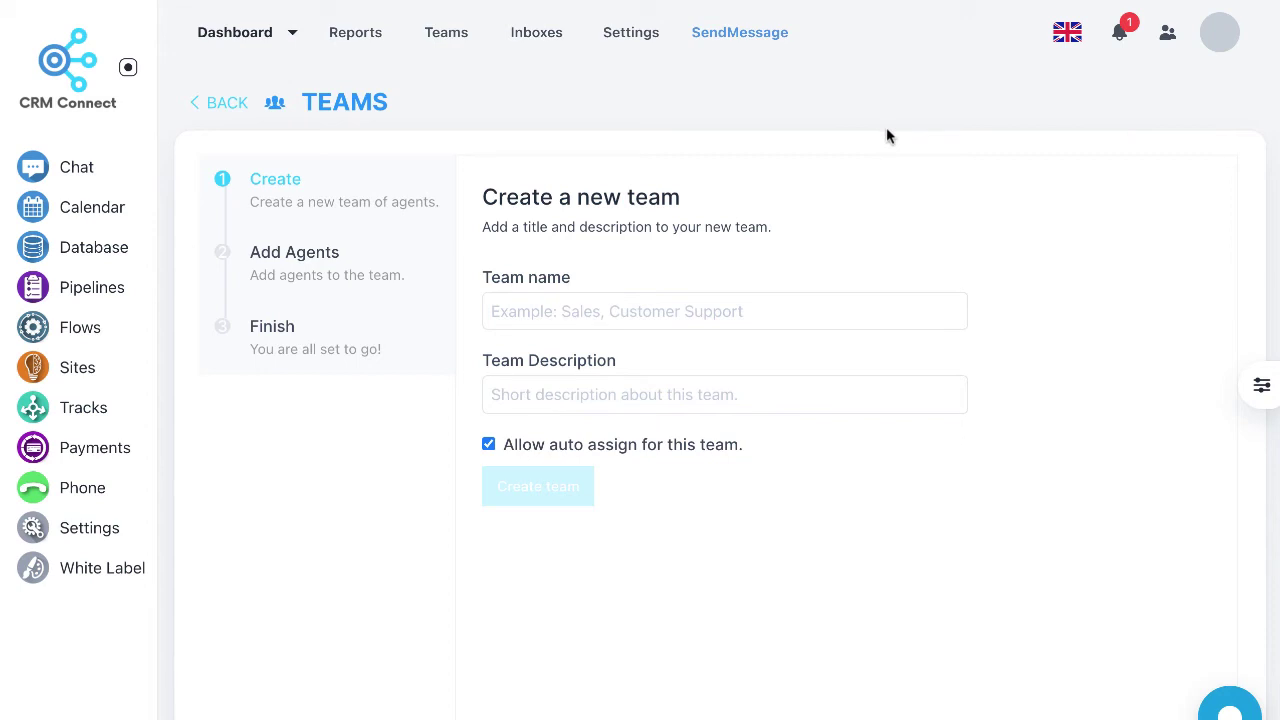
pyautogui.click(545, 40)
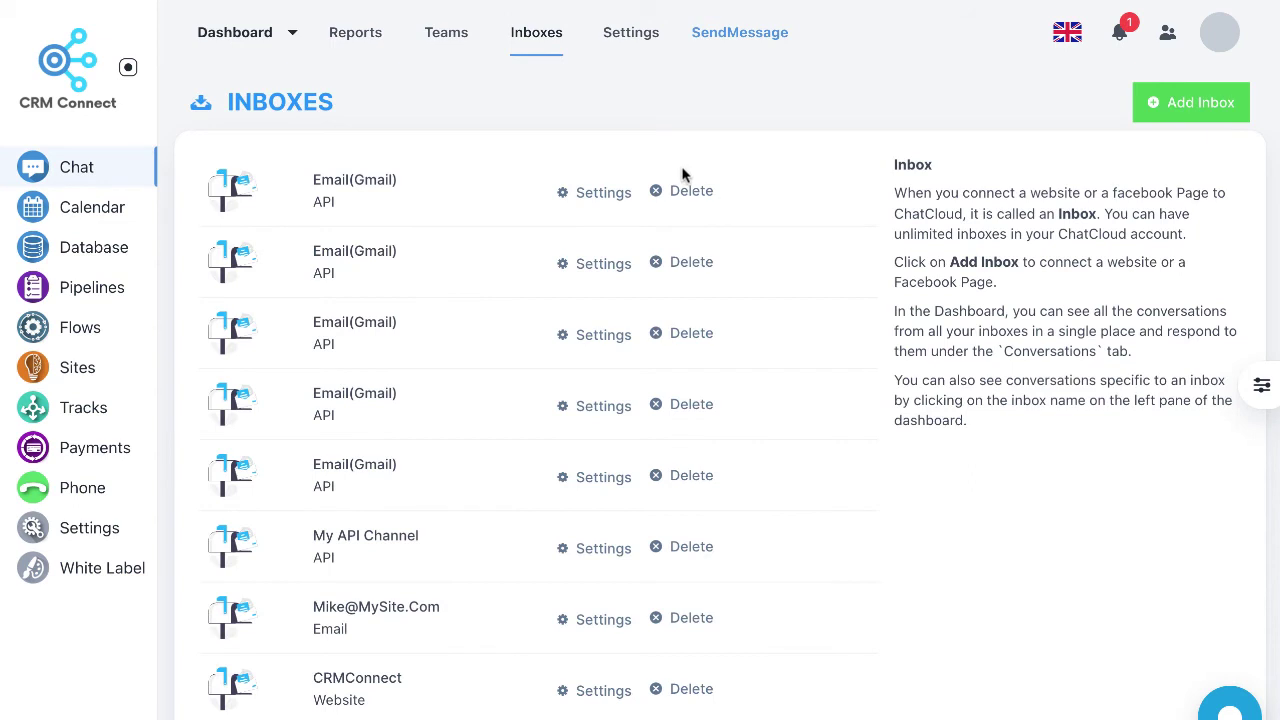
# - Start adding an inbox to show Website, Facebook, Twitter, WhatsApp, Gmail, Email, API and Telegram channels
pyautogui.click(1197, 112)
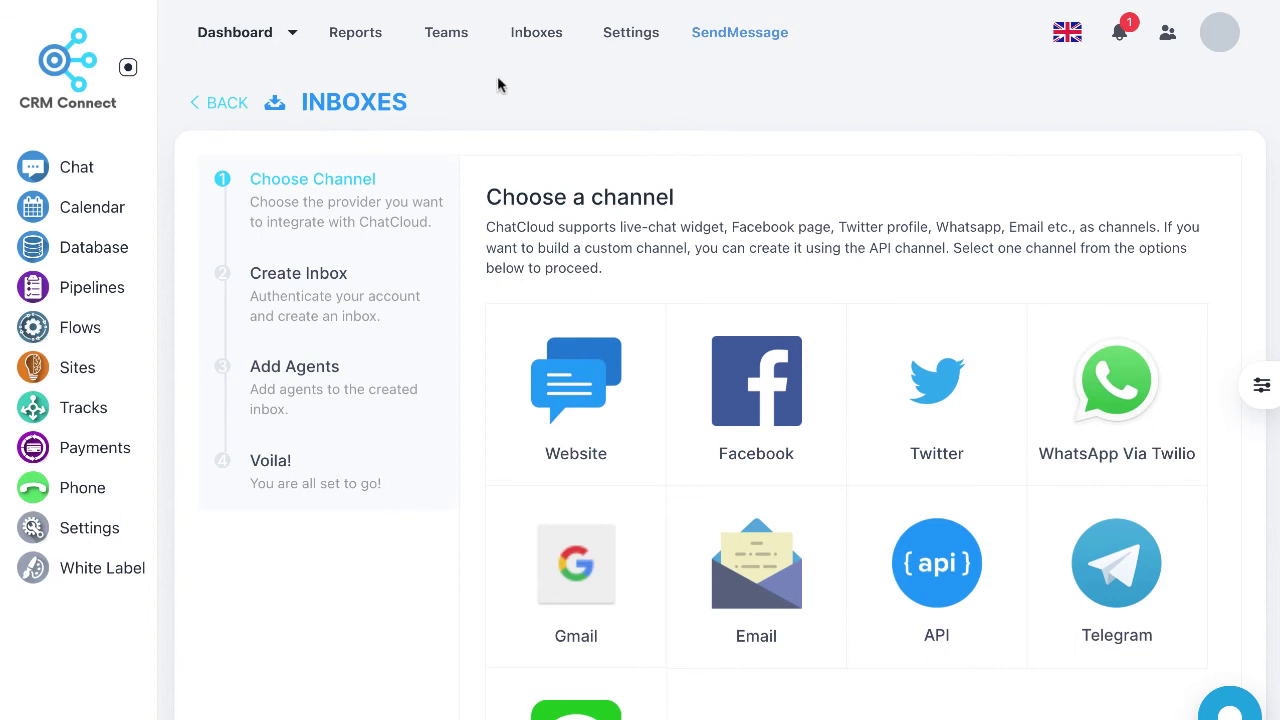
# - From the Dashboard, open the SendMessage form and dismiss it without sending
pyautogui.click(236, 38)
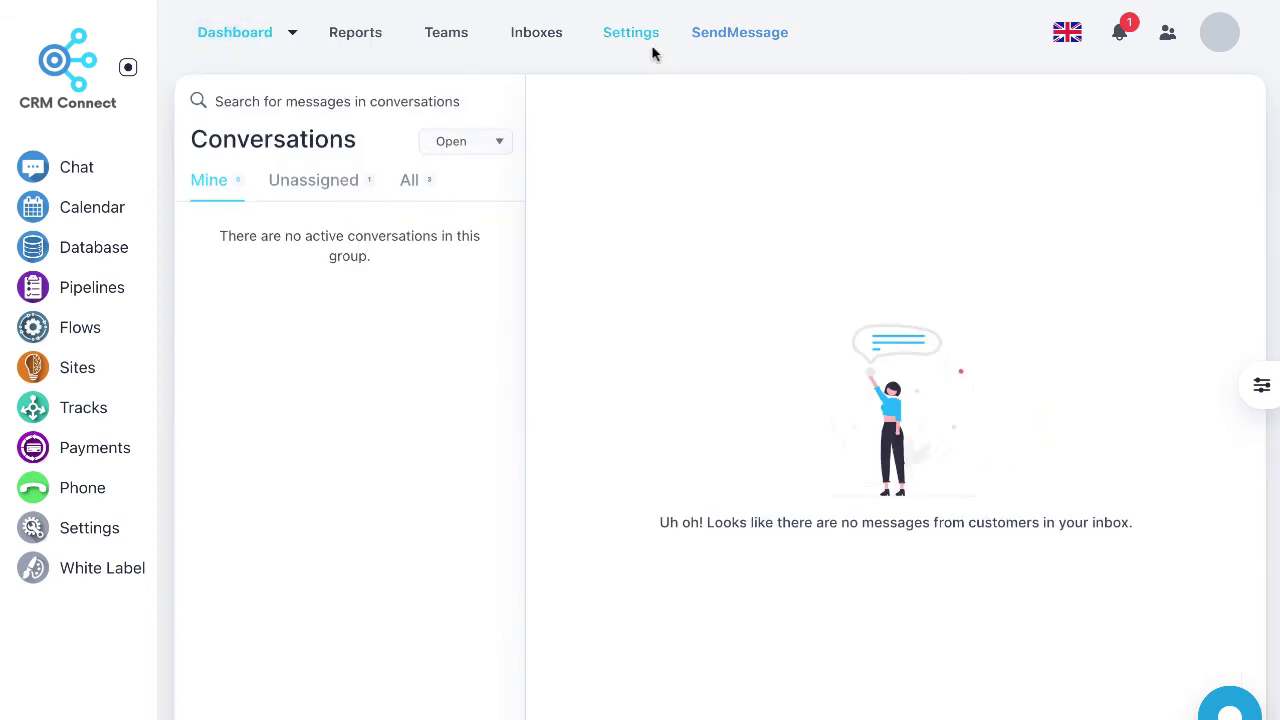
pyautogui.click(724, 40)
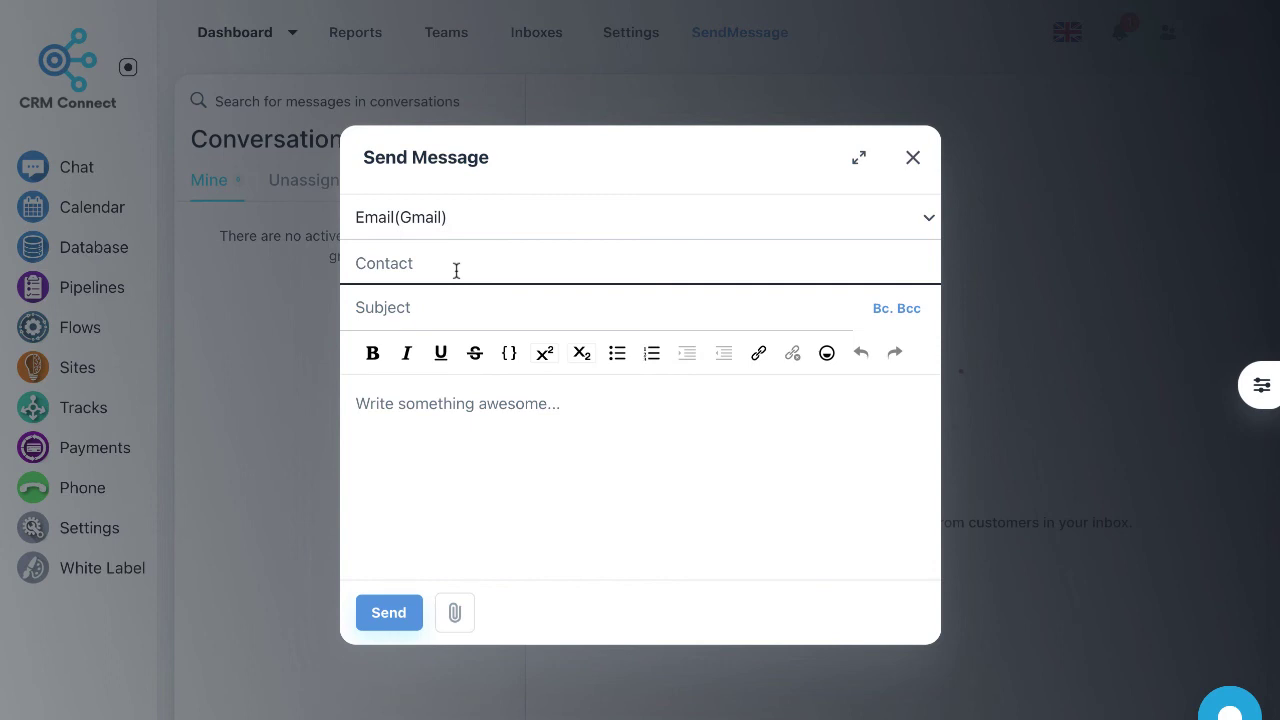
pyautogui.click(913, 160)
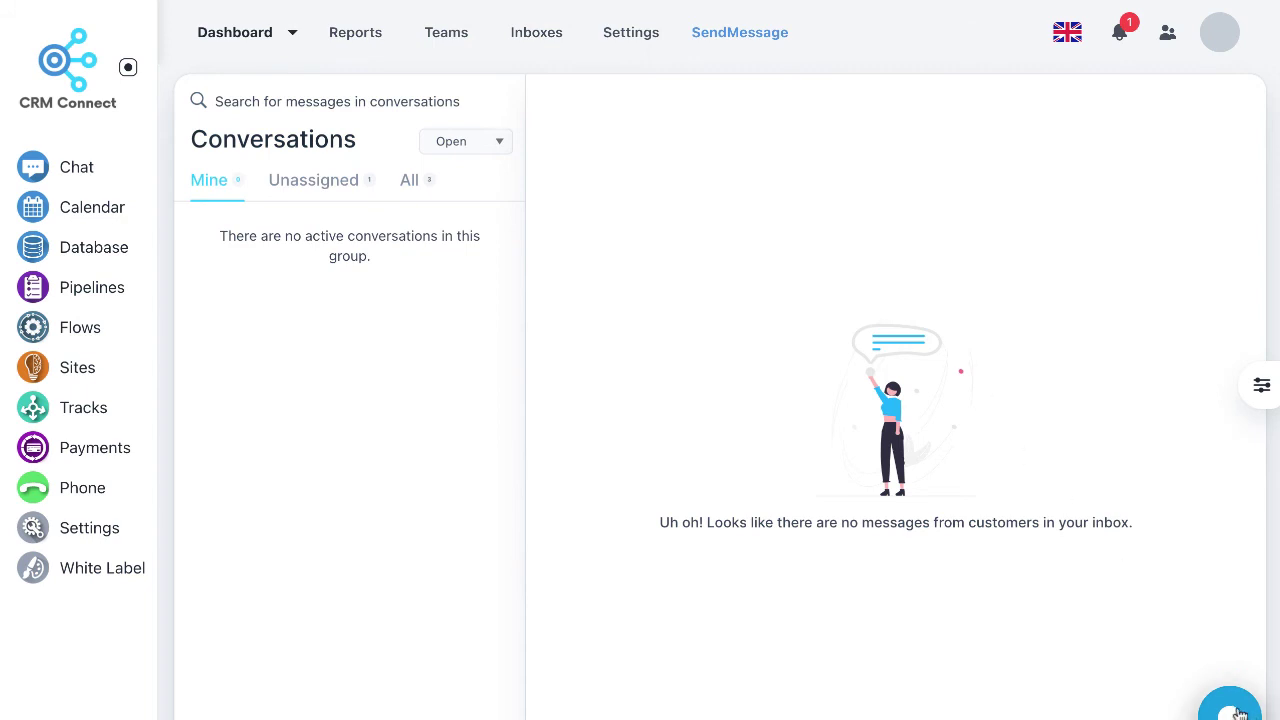
# - Open the CRMConnect website inbox's settings and scroll through its widget, greeting and assignment options
pyautogui.click(536, 40)
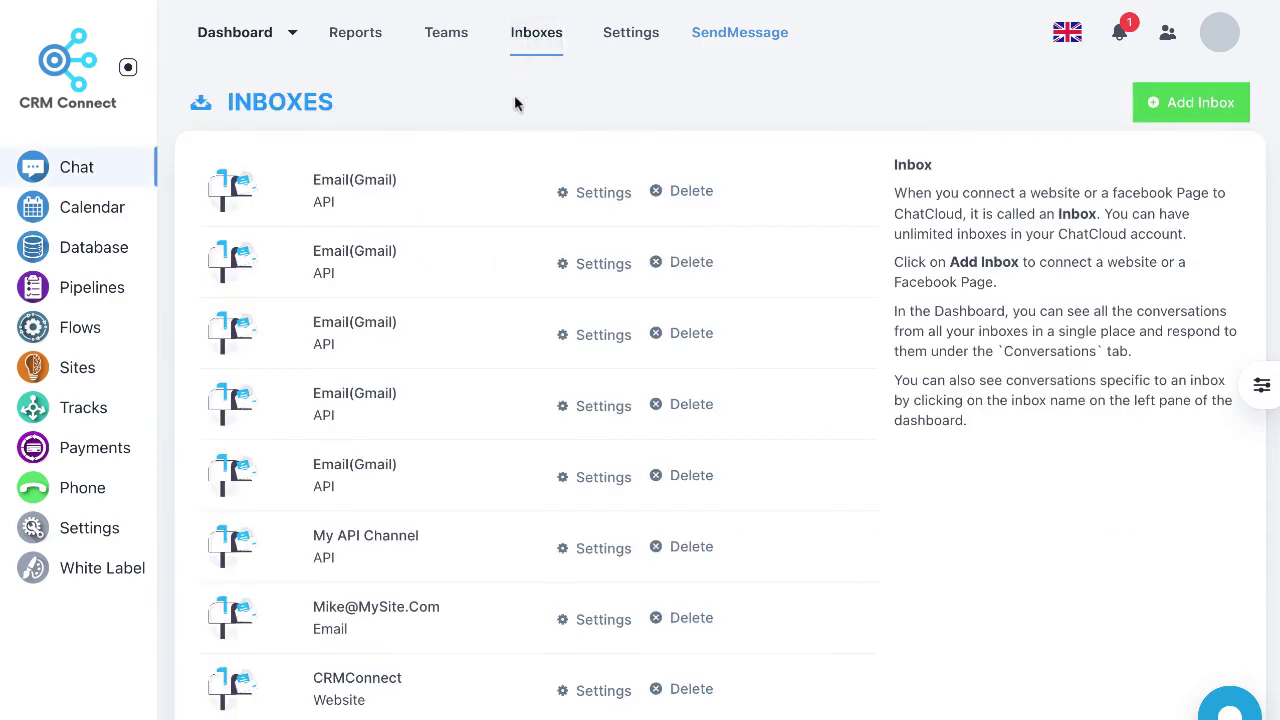
pyautogui.click(594, 692)
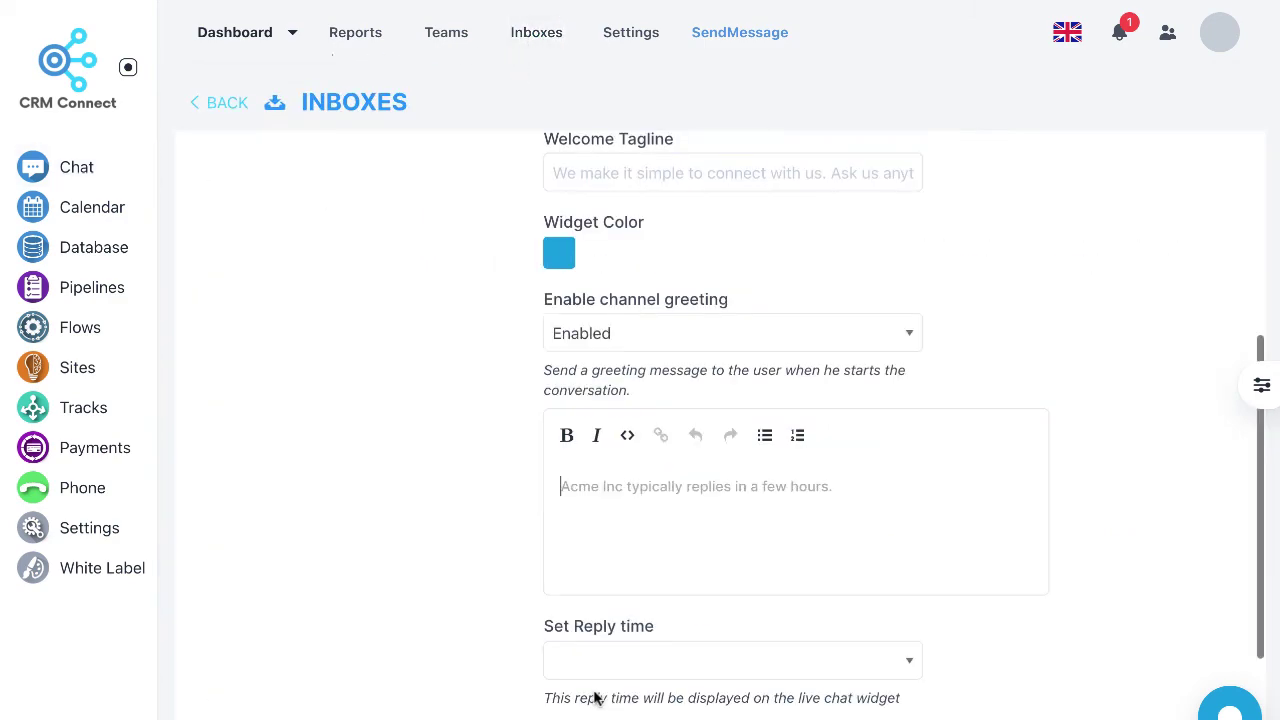
pyautogui.scroll(5, 524, 527)
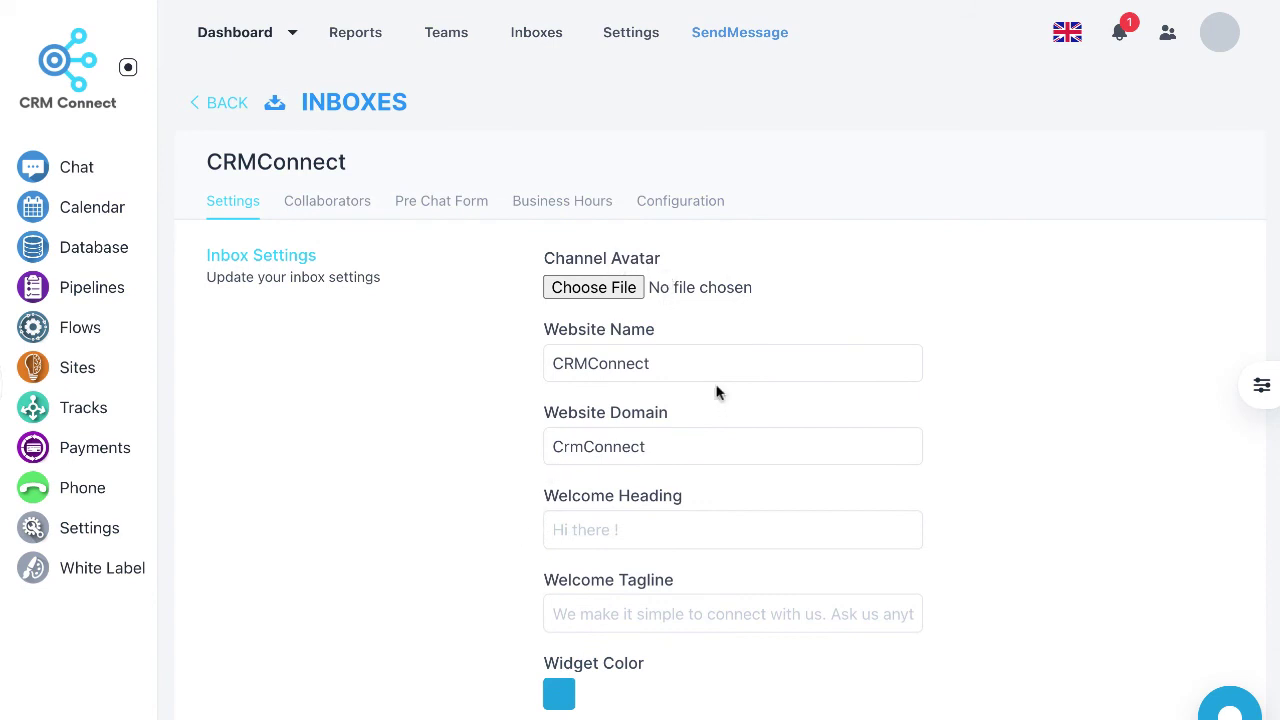
pyautogui.scroll(-1, 711, 407)
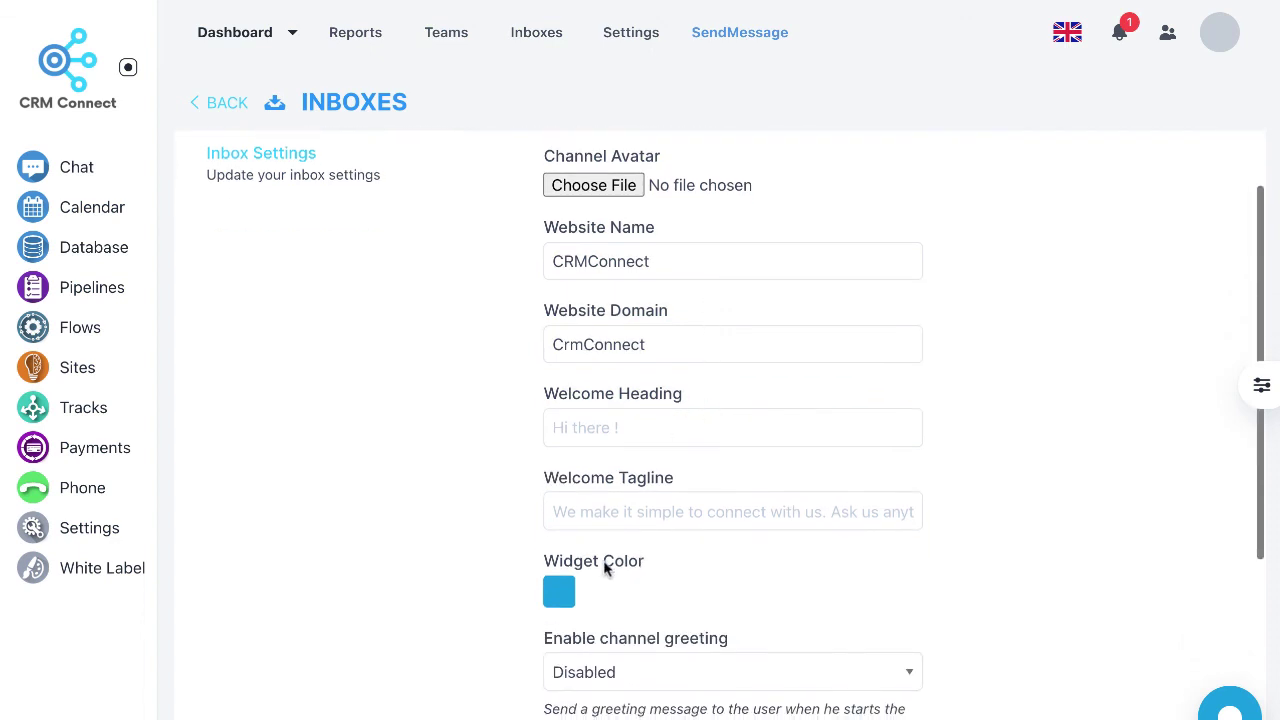
pyautogui.scroll(-3, 685, 438)
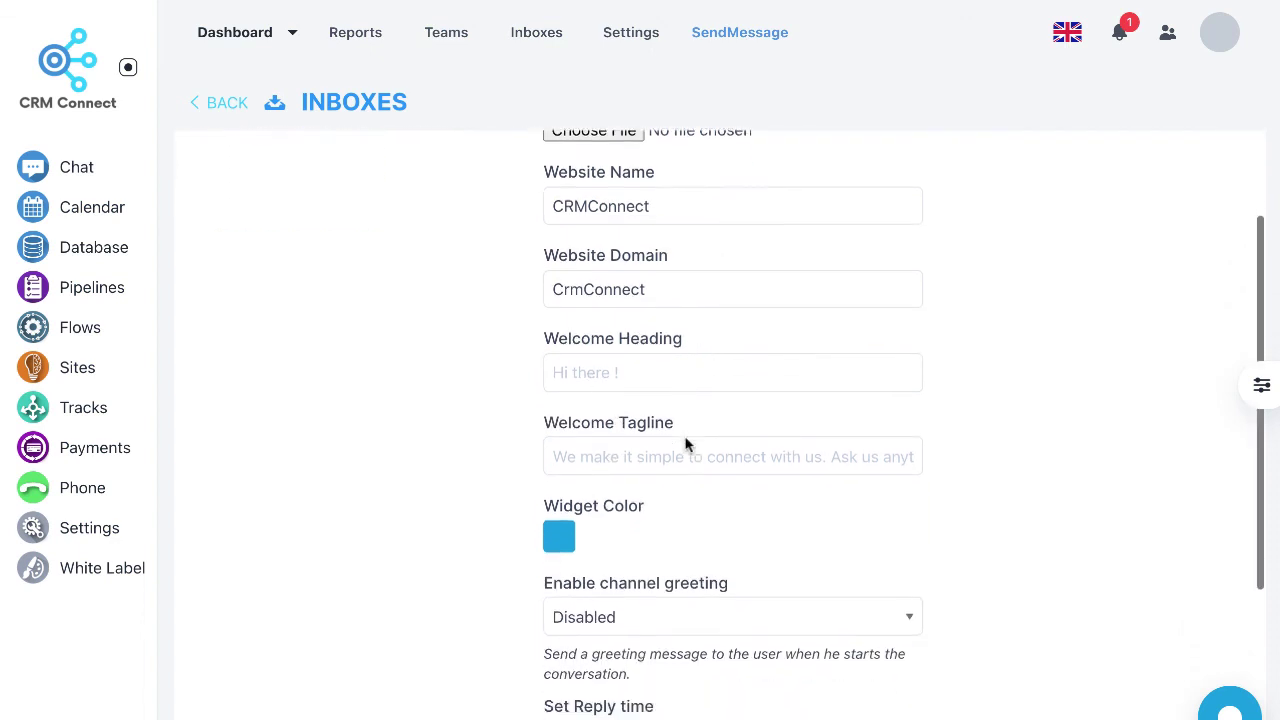
pyautogui.scroll(-2, 685, 445)
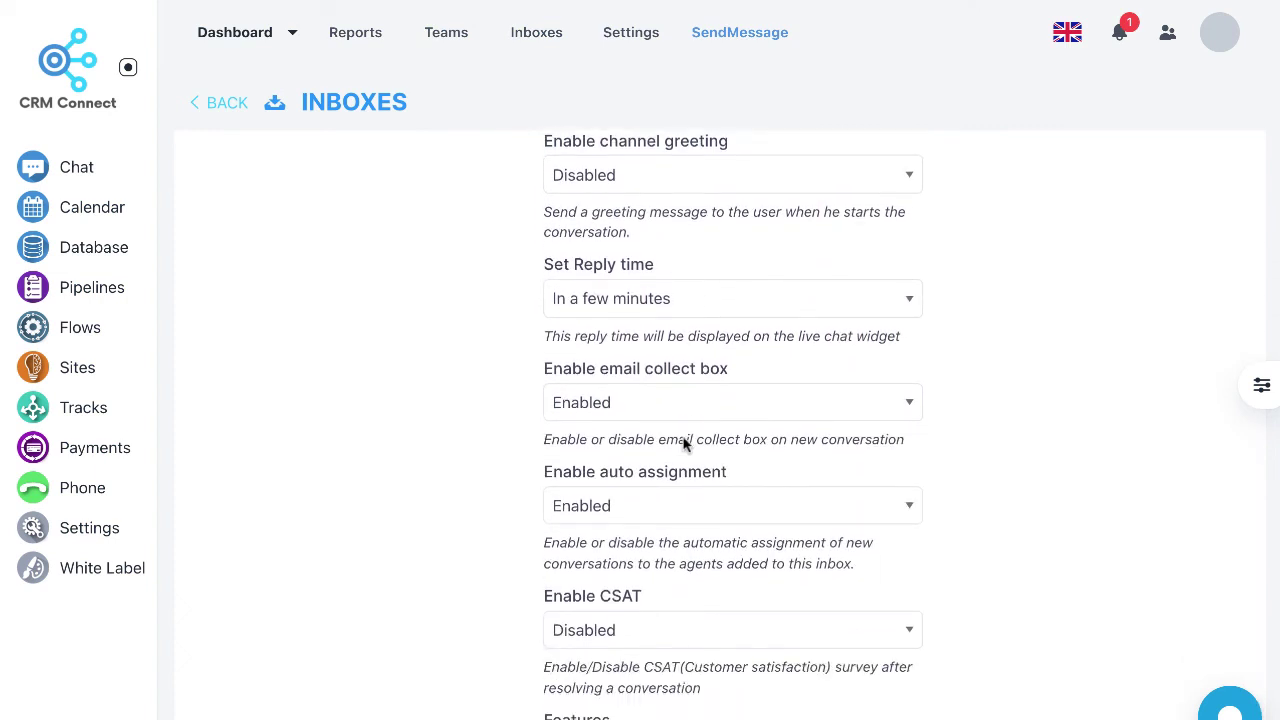
pyautogui.scroll(-1, 622, 582)
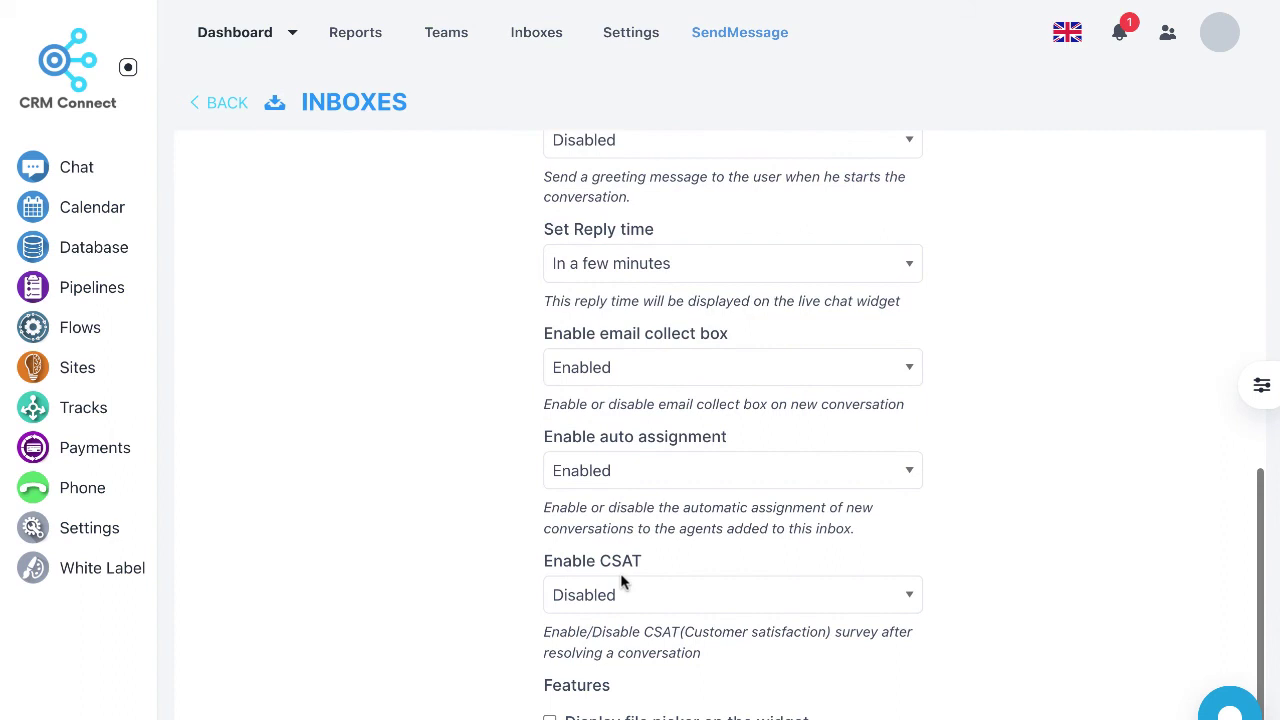
pyautogui.scroll(3, 623, 563)
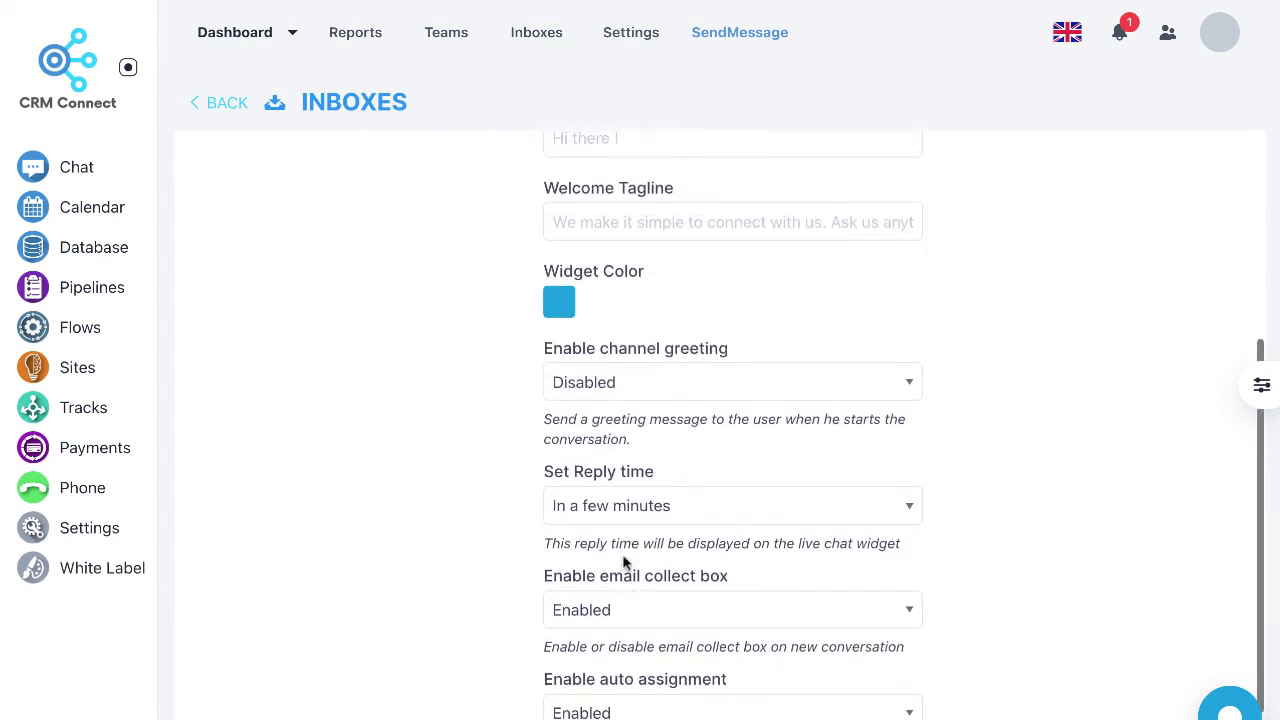
pyautogui.scroll(3, 623, 563)
pyautogui.scroll(3, 624, 562)
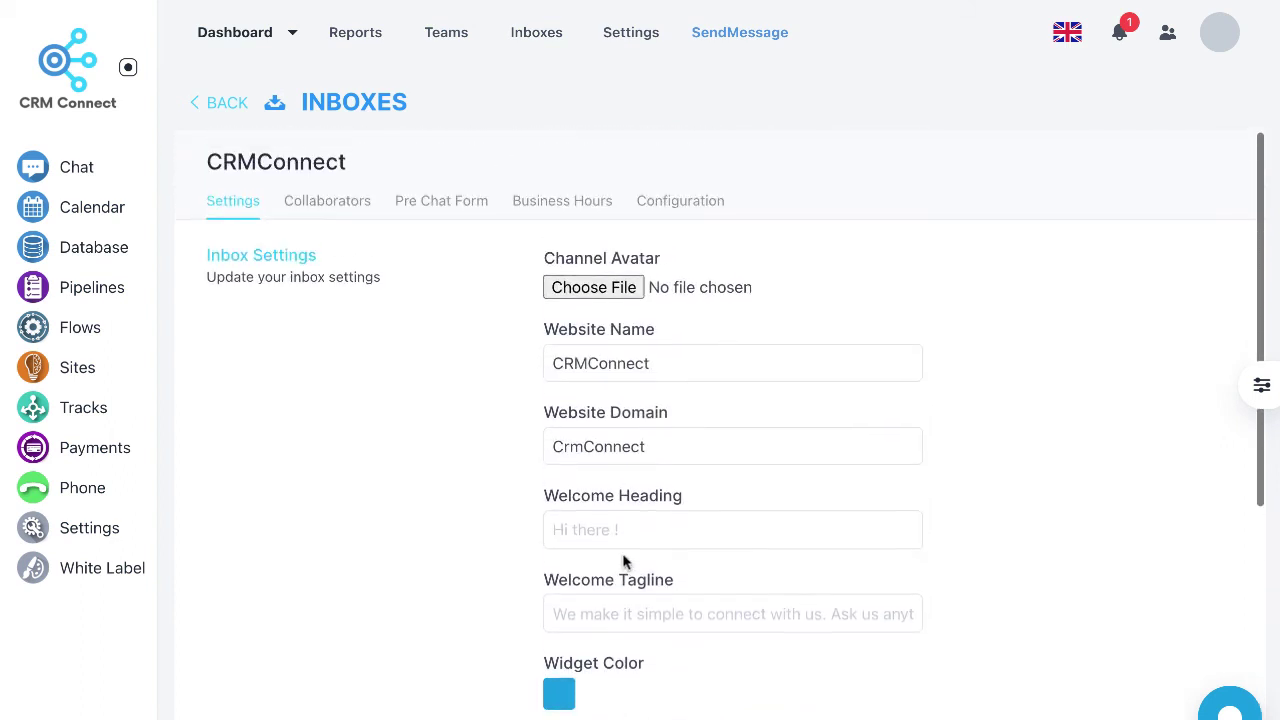
# - Review the CRMConnect inbox's Business Hours and Pre Chat Form tabs, then go back
pyautogui.click(566, 212)
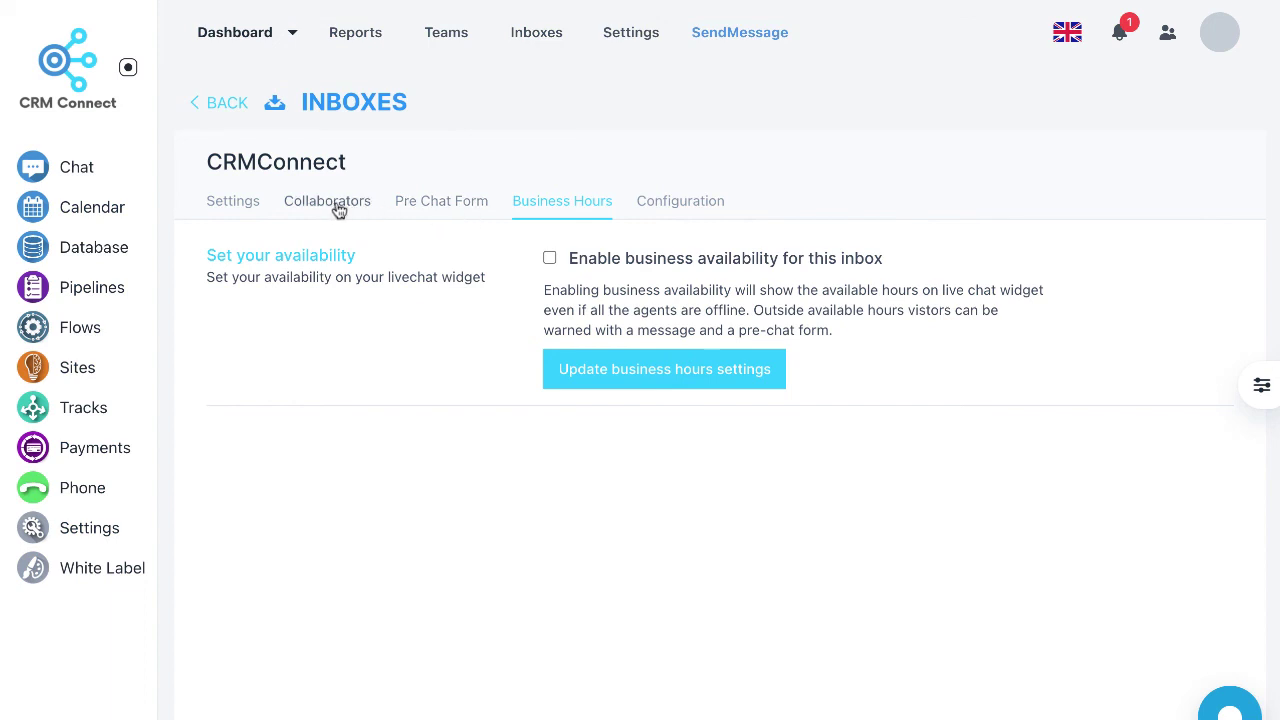
pyautogui.click(413, 205)
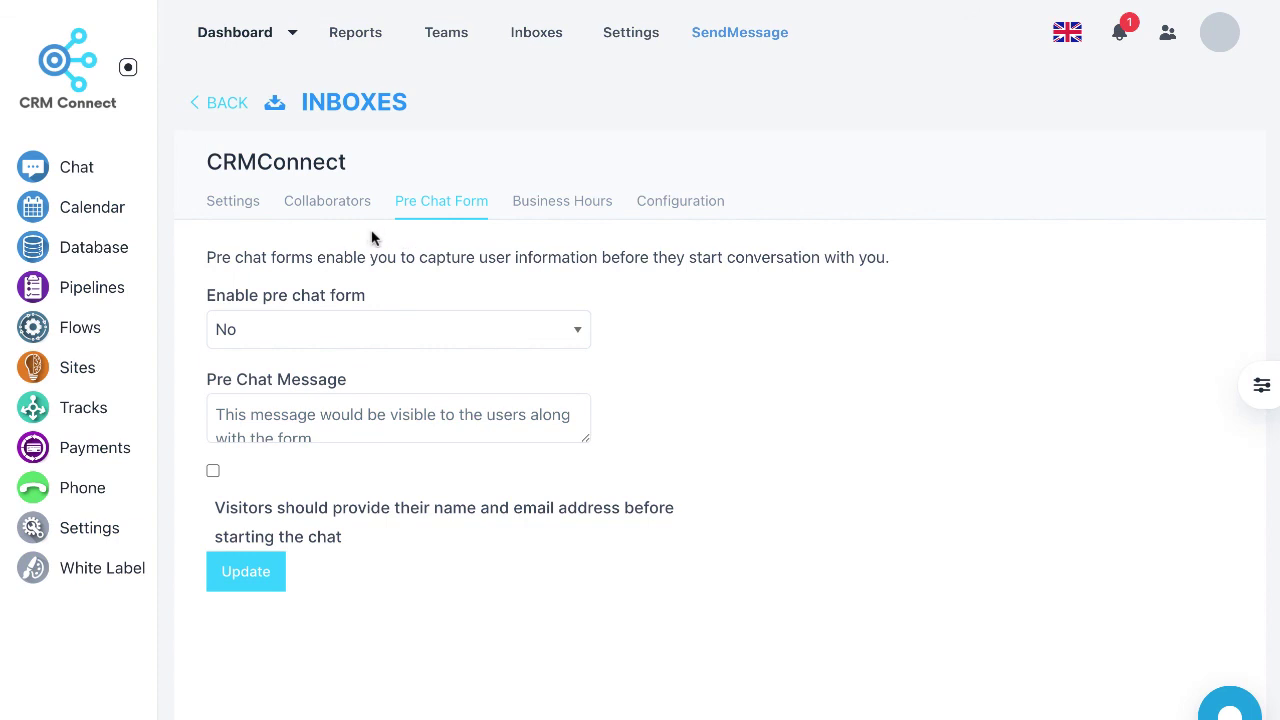
pyautogui.click(228, 104)
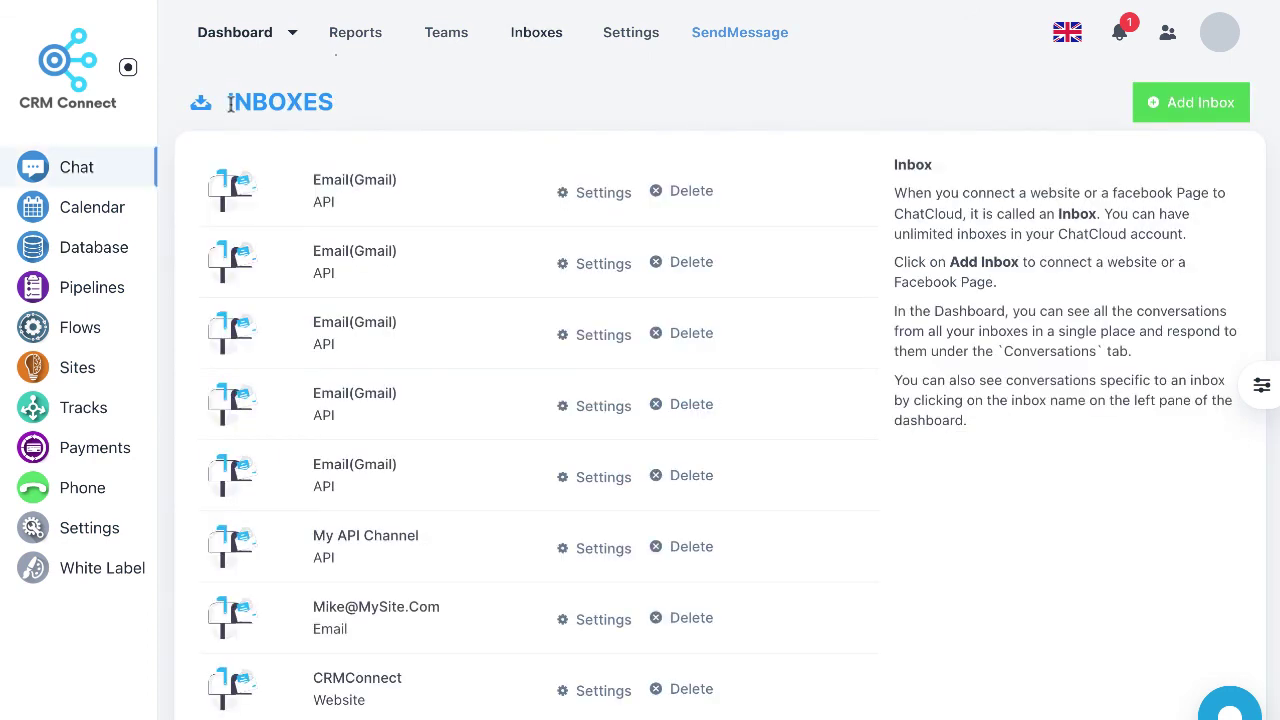
# - Return to the Dashboard's Conversations view, which shows no active conversations or customer messages
pyautogui.click(240, 34)
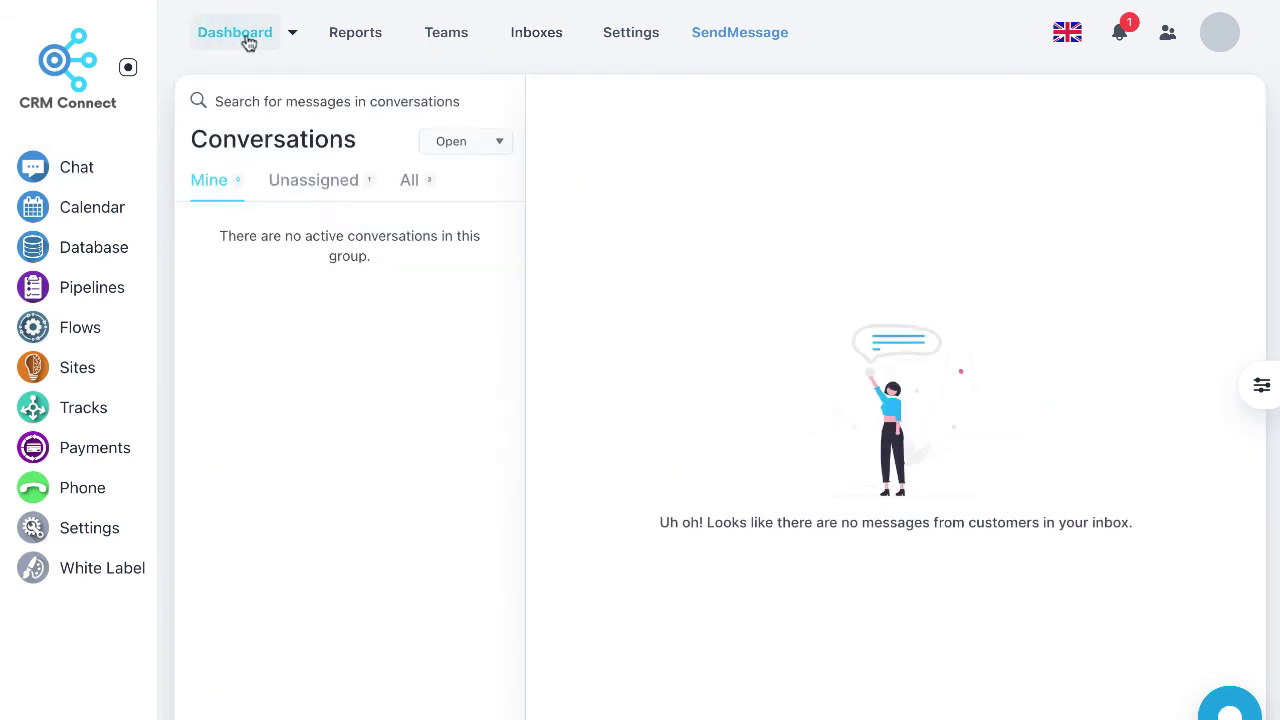